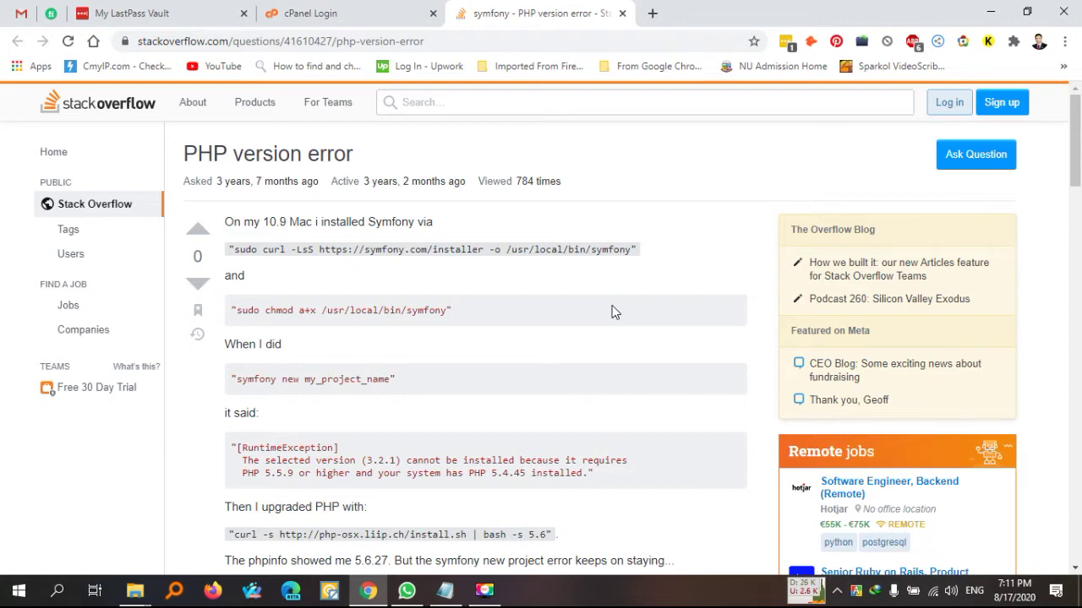
Log into the hosting account's cPanel via the cPanel Login tab with the saved credentials.
{"action": "scroll", "coordinate": [593, 356], "scroll_direction": "down", "scroll_amount": 2}
{"action": "scroll", "coordinate": [593, 356], "scroll_direction": "down", "scroll_amount": 2}
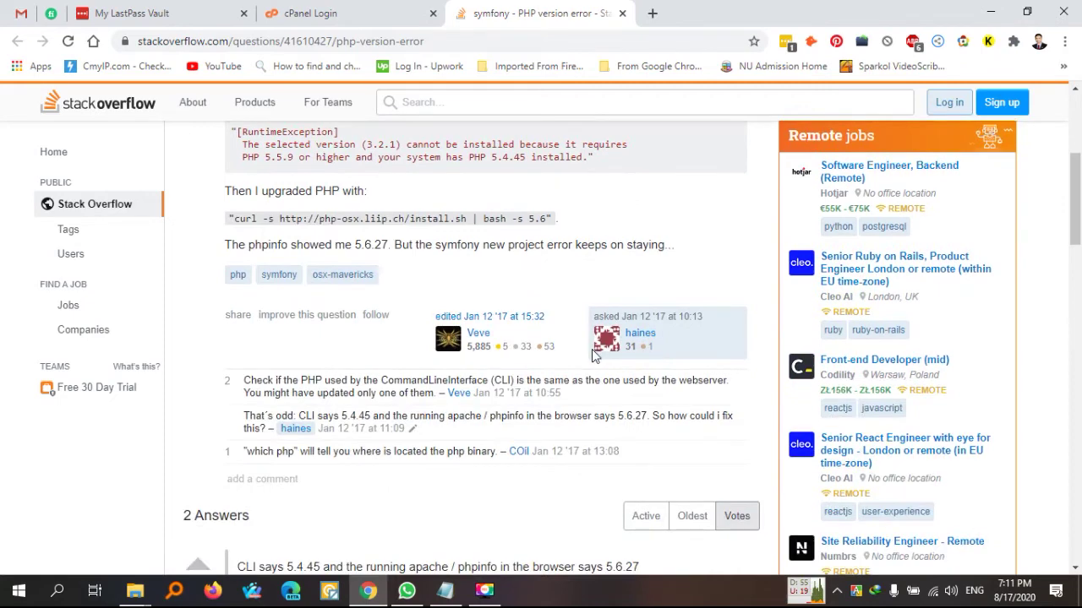
{"action": "scroll", "coordinate": [592, 353], "scroll_direction": "down", "scroll_amount": 2}
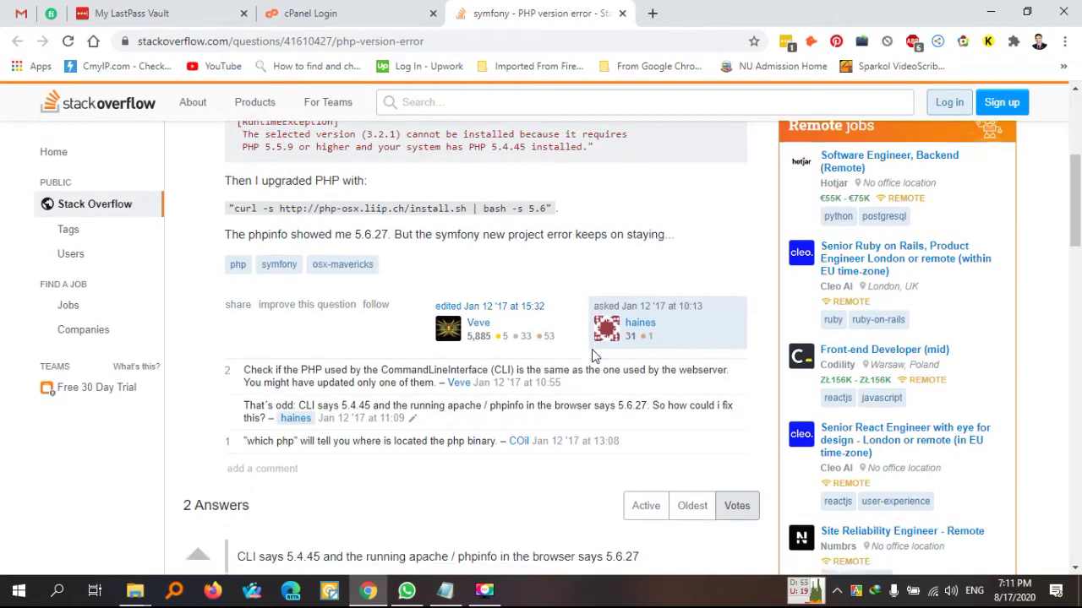
{"action": "scroll", "coordinate": [592, 354], "scroll_direction": "down", "scroll_amount": 1}
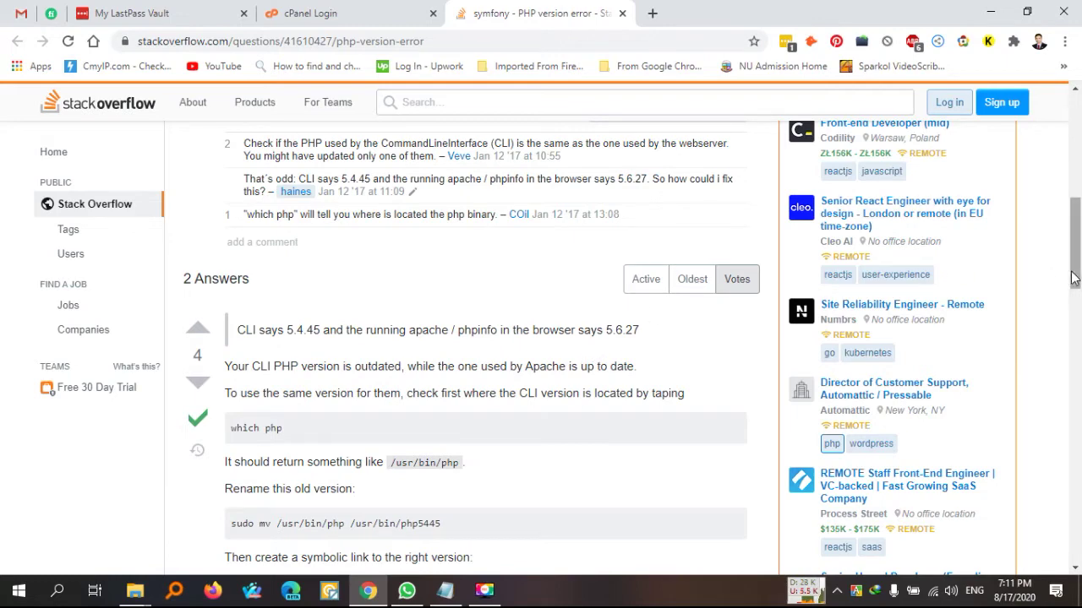
{"action": "left_click_drag", "start_coordinate": [1076, 274], "coordinate": [1078, 199]}
{"action": "scroll", "coordinate": [512, 252], "scroll_direction": "up", "scroll_amount": 2}
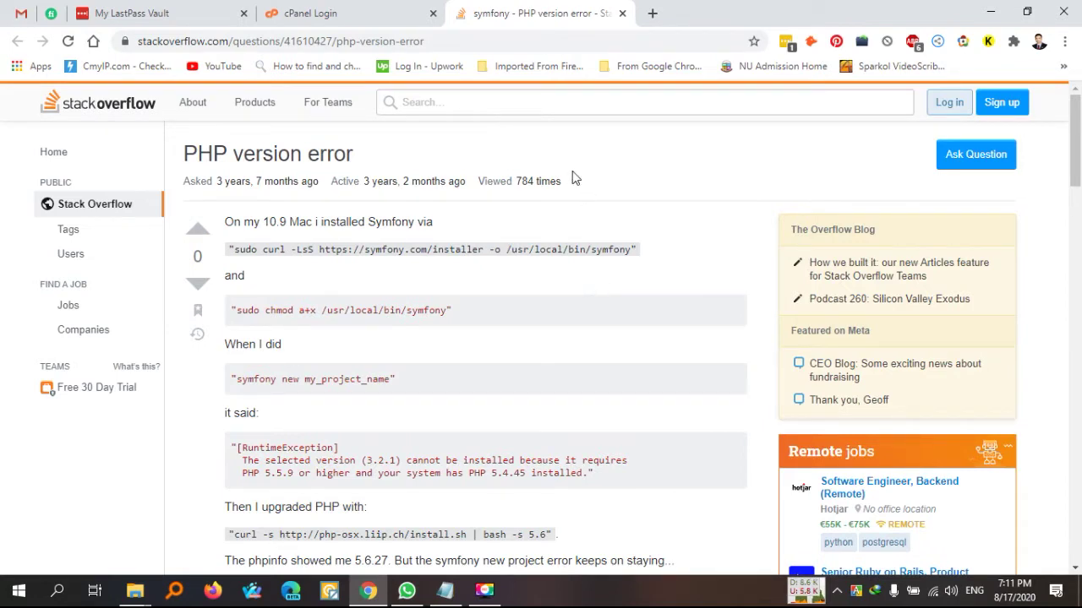
{"action": "left_click", "coordinate": [358, 15]}
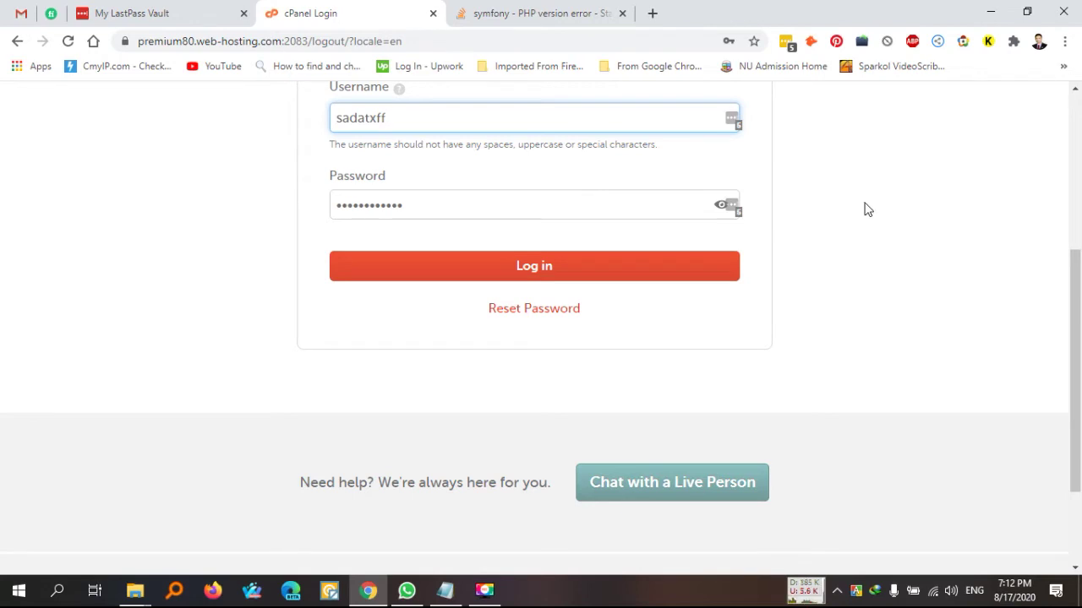
{"action": "left_click", "coordinate": [522, 267]}
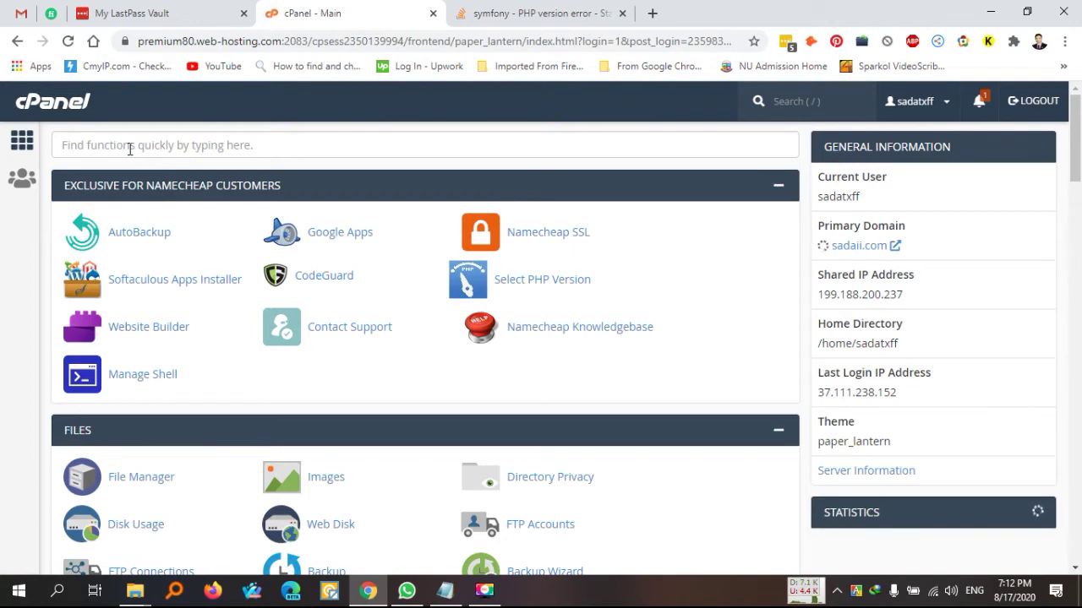
{"action": "left_click", "coordinate": [129, 149]}
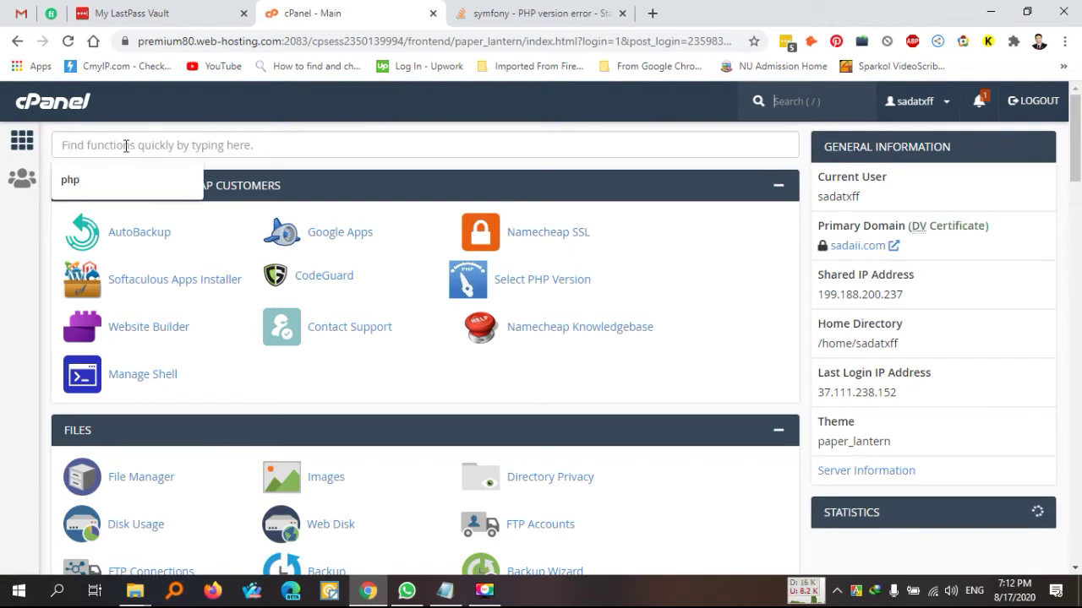
Filter dashboard functions by 'php' and open Select PHP Version under Software.
{"action": "left_click", "coordinate": [315, 126]}
{"action": "left_click", "coordinate": [101, 151]}
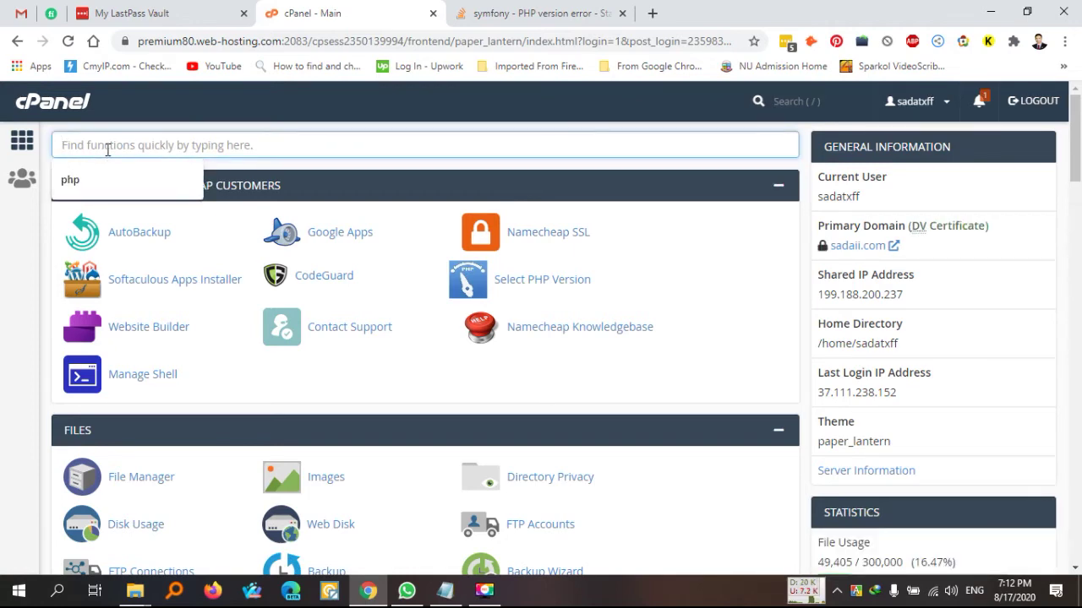
{"action": "type", "text": "p"}
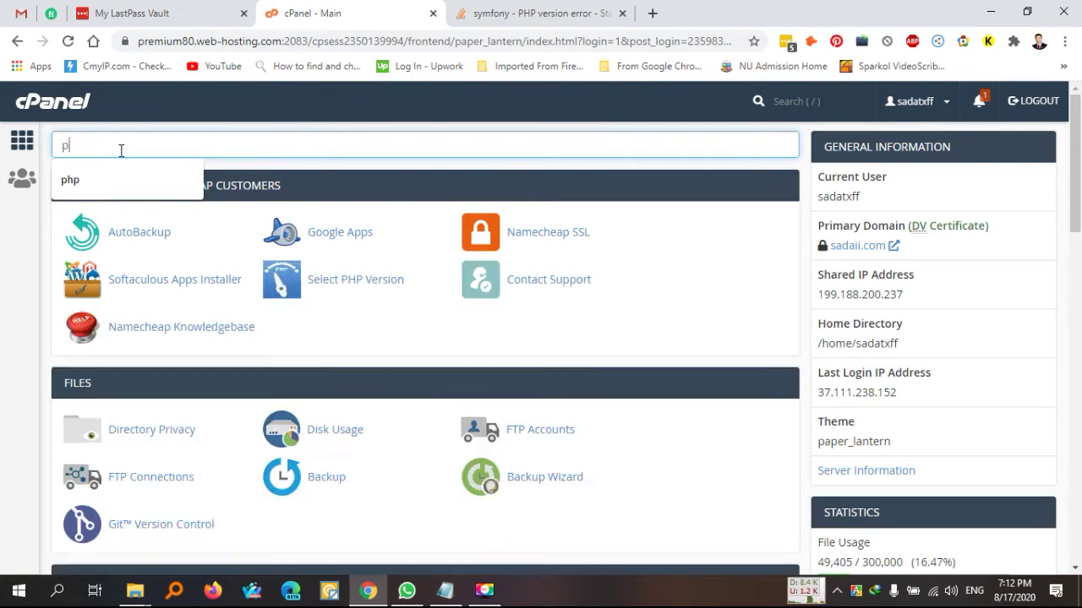
{"action": "type", "text": "hp"}
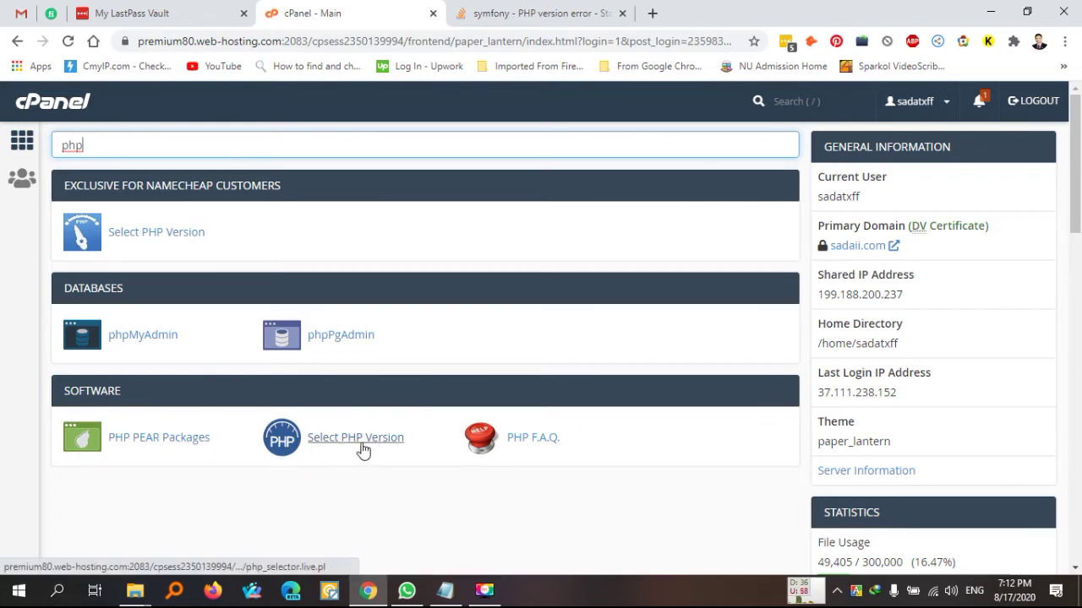
{"action": "left_click", "coordinate": [351, 445]}
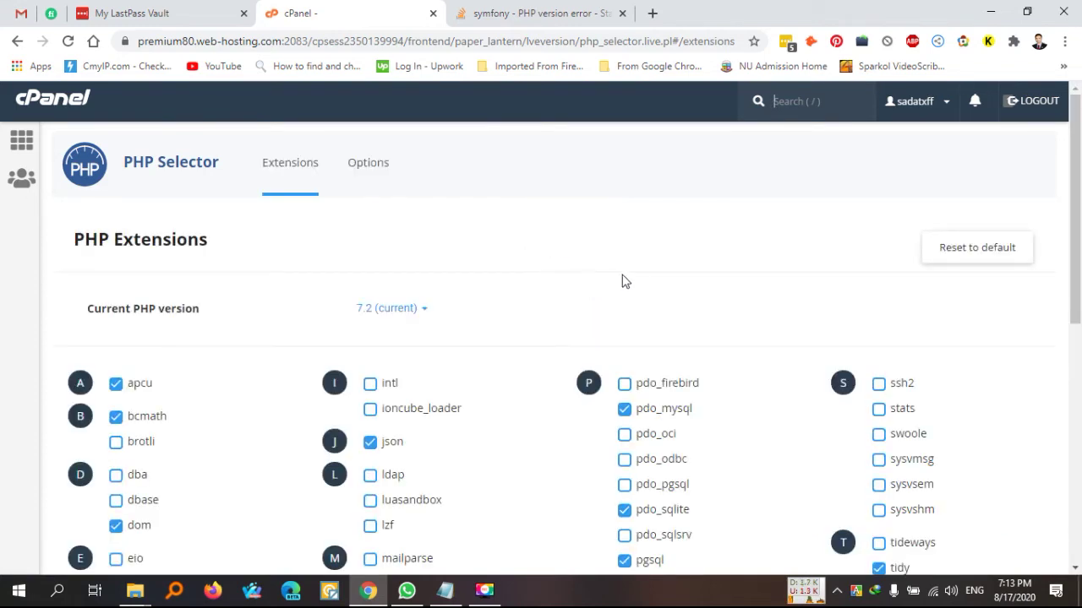
Review the PHP 7.2 extension checkboxes on the PHP Selector page.
{"action": "scroll", "coordinate": [623, 281], "scroll_direction": "down", "scroll_amount": 1}
{"action": "scroll", "coordinate": [524, 314], "scroll_direction": "down", "scroll_amount": 1}
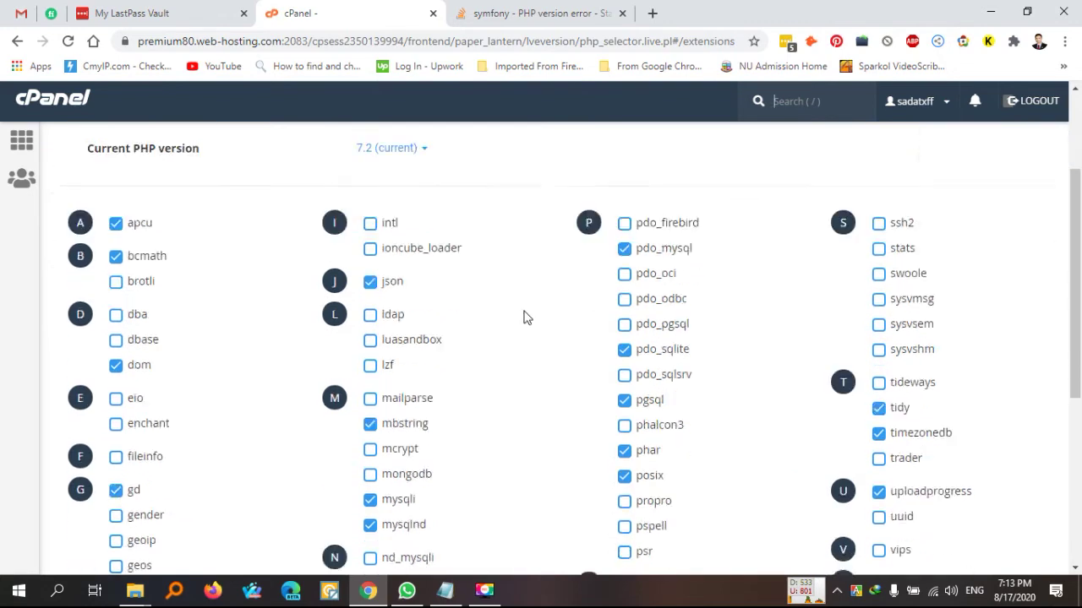
{"action": "scroll", "coordinate": [524, 313], "scroll_direction": "down", "scroll_amount": 4}
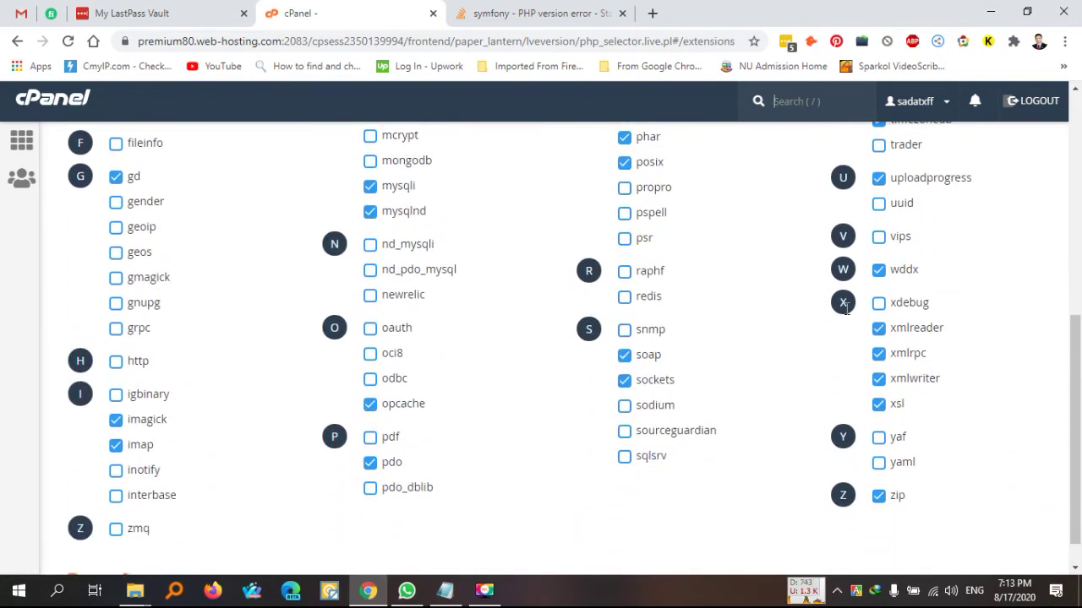
{"action": "scroll", "coordinate": [812, 309], "scroll_direction": "up", "scroll_amount": 2}
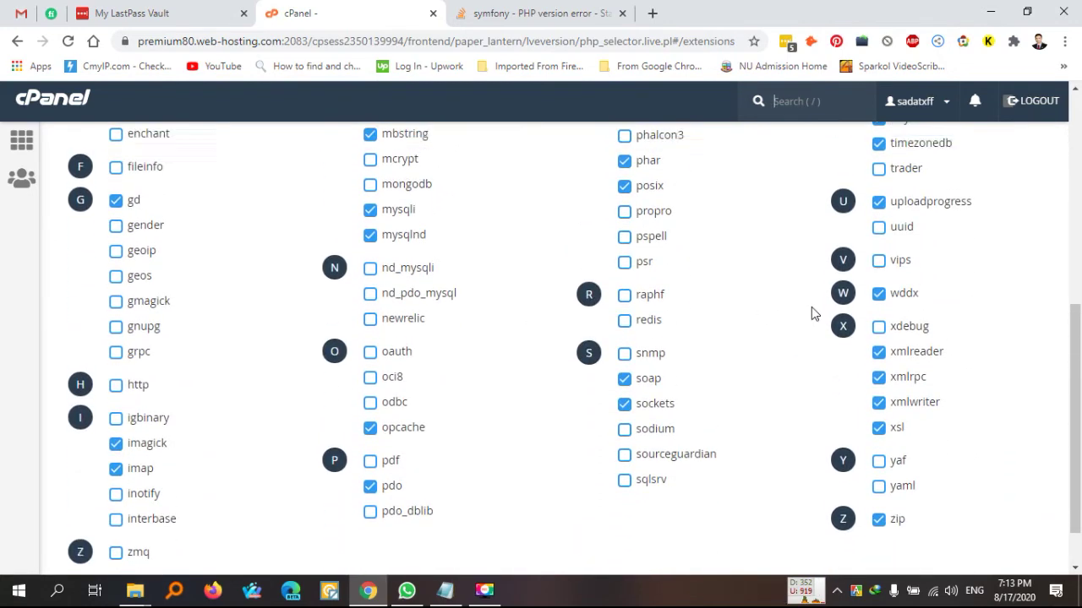
{"action": "scroll", "coordinate": [803, 305], "scroll_direction": "up", "scroll_amount": 4}
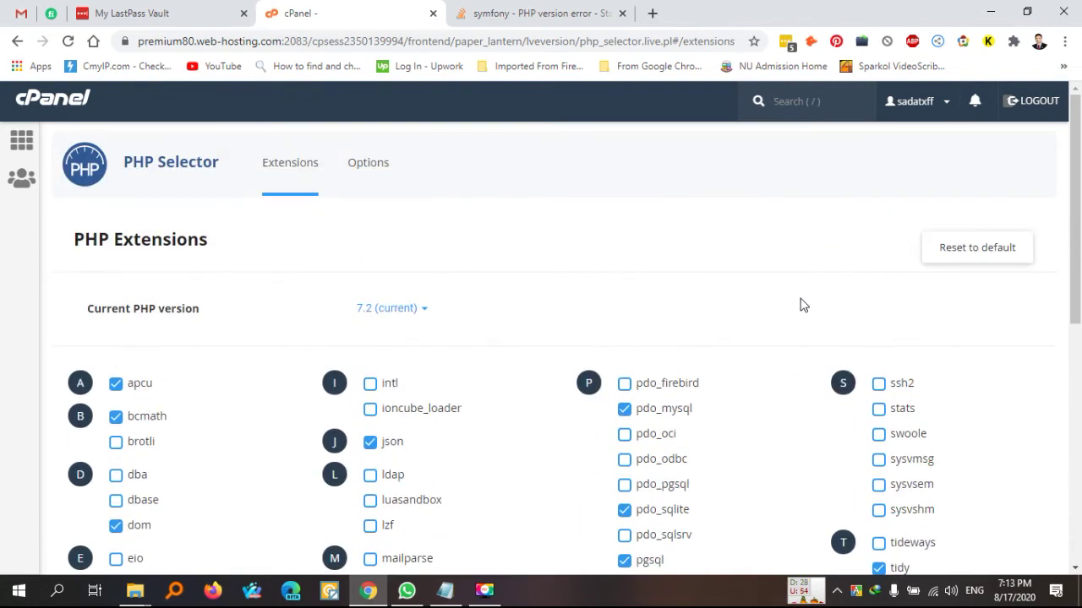
{"action": "scroll", "coordinate": [852, 338], "scroll_direction": "down", "scroll_amount": 2}
{"action": "scroll", "coordinate": [932, 340], "scroll_direction": "up", "scroll_amount": 2}
{"action": "left_click", "coordinate": [399, 317]}
Scroll the PHP Selector page while the version list (5.2 through 7.4) stays open.
{"action": "scroll", "coordinate": [504, 358], "scroll_direction": "down", "scroll_amount": 3}
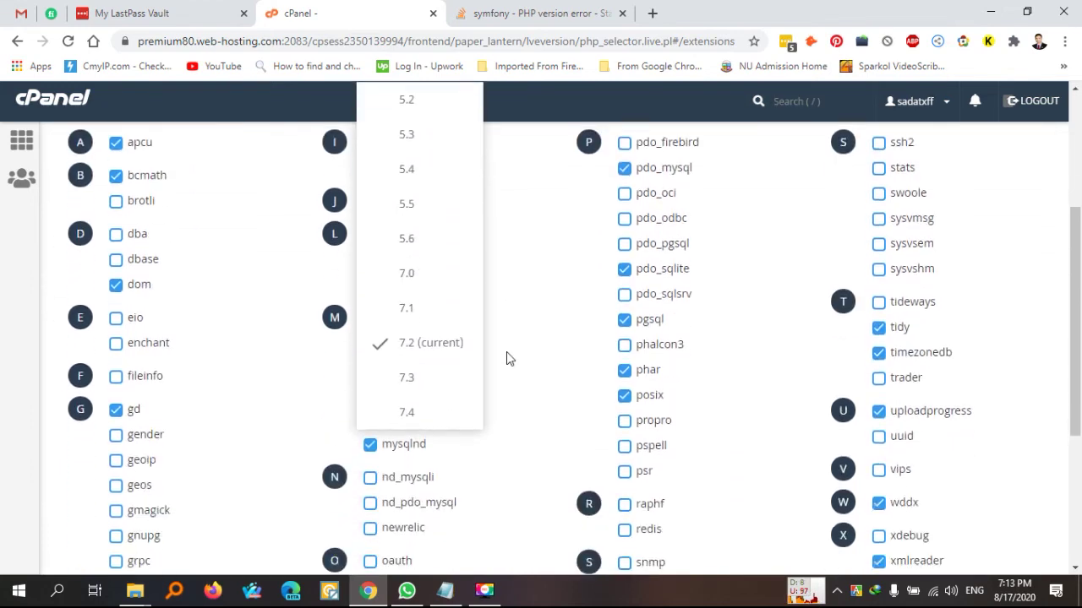
{"action": "scroll", "coordinate": [507, 360], "scroll_direction": "down", "scroll_amount": 1}
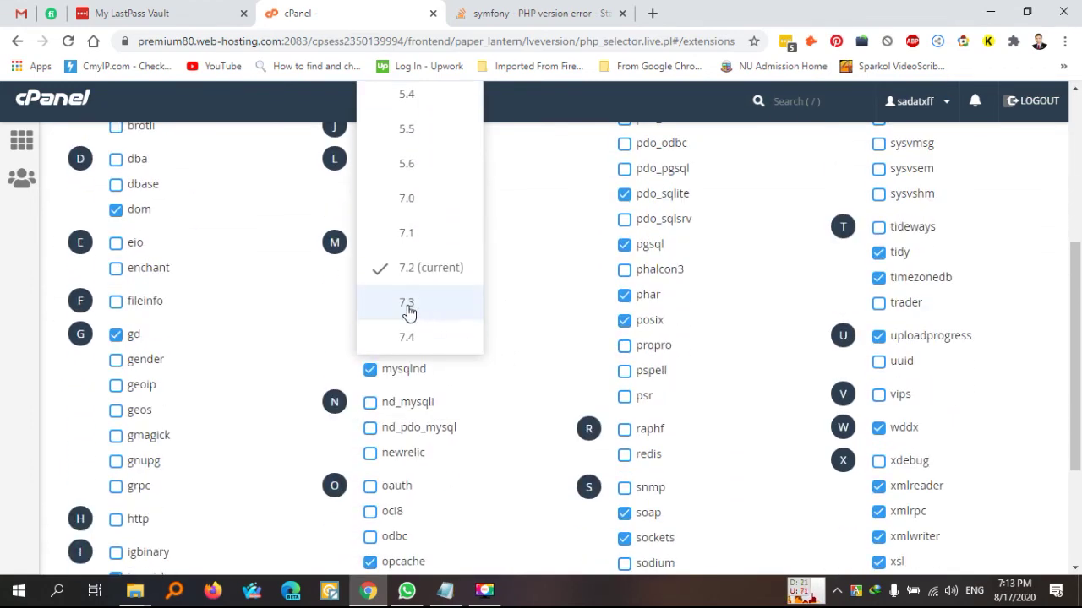
{"action": "scroll", "coordinate": [461, 282], "scroll_direction": "up", "scroll_amount": 2}
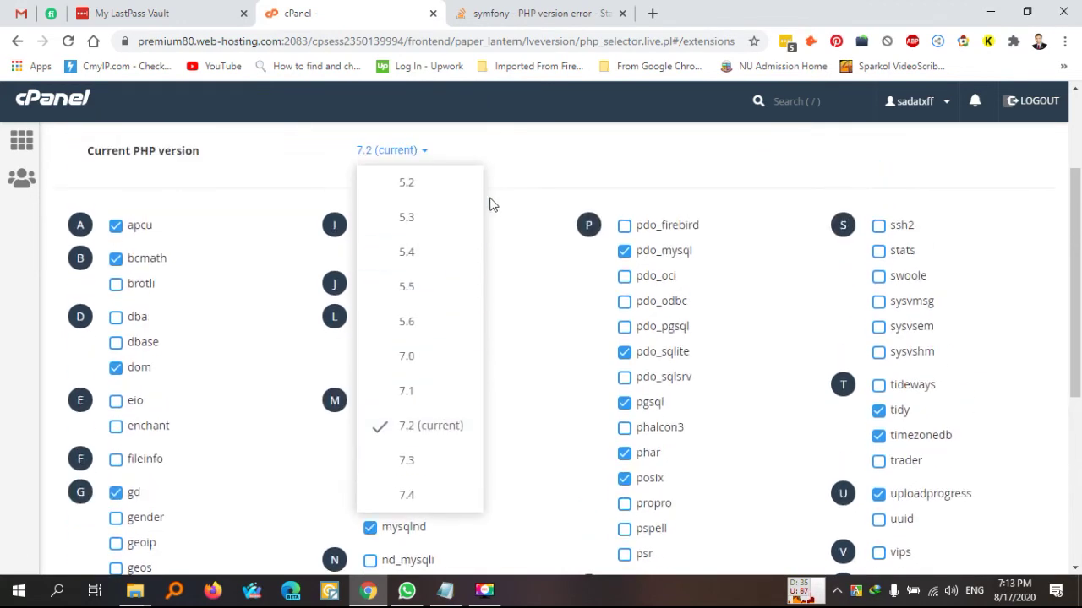
{"action": "scroll", "coordinate": [533, 175], "scroll_direction": "down", "scroll_amount": 1}
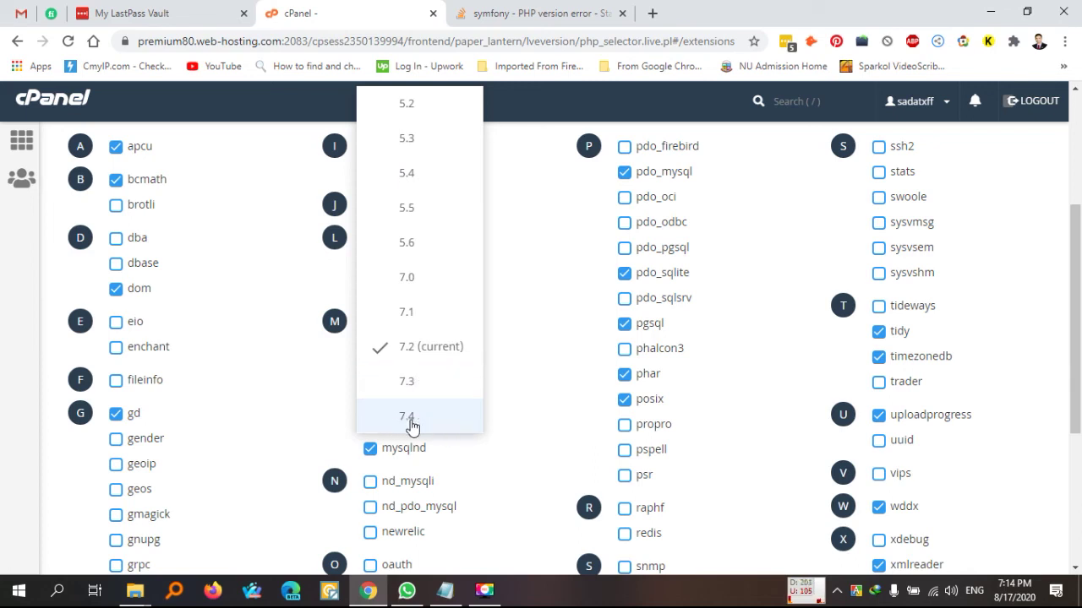
Choose PHP 7.4 in the version dropdown so 'Set as current' appears.
{"action": "left_click", "coordinate": [411, 428]}
{"action": "scroll", "coordinate": [732, 355], "scroll_direction": "up", "scroll_amount": 3}
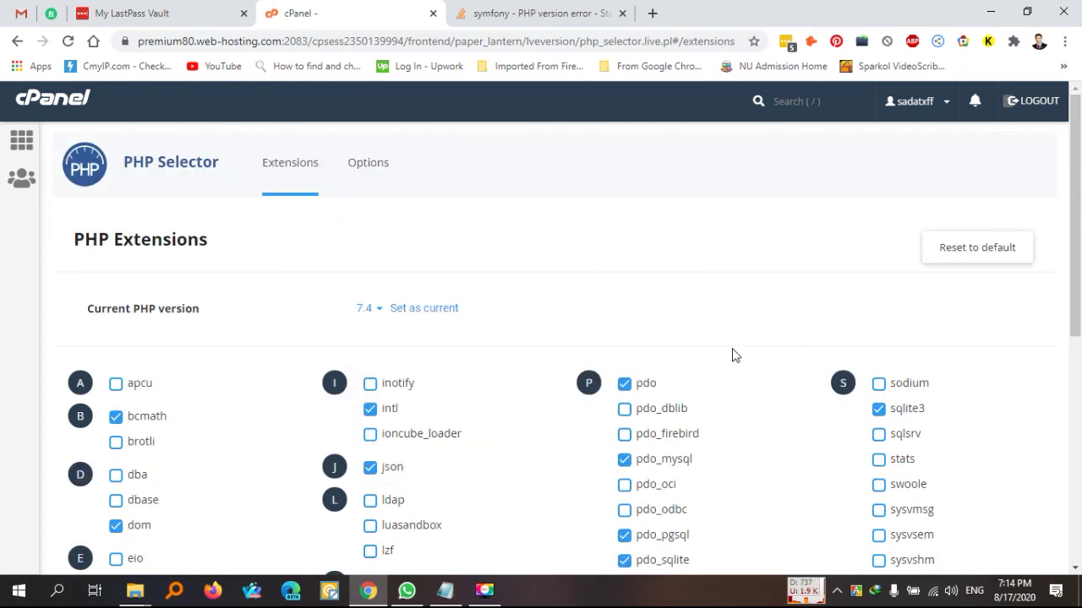